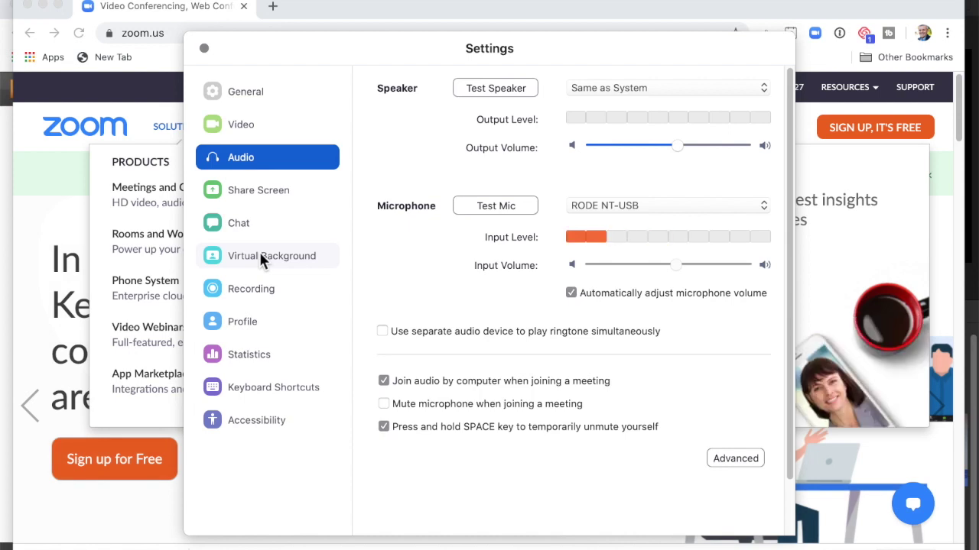
# Step: Switch Zoom Settings to the Virtual Background page, which shows only the None background
pyautogui.click(298, 262)
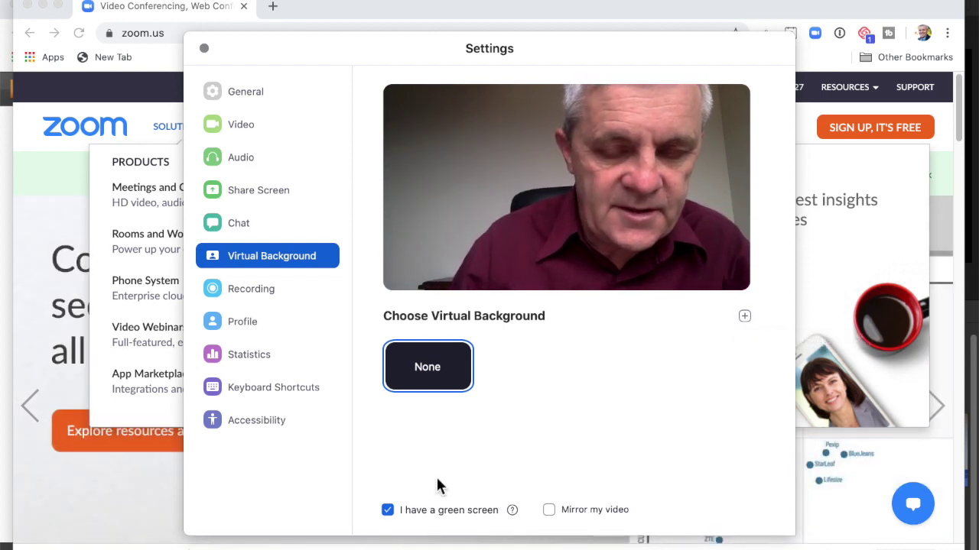
# Step: Add the unsplash mountain JPG as a virtual background, delete it, and reopen the image chooser
pyautogui.click(744, 316)
pyautogui.click(404, 124)
pyautogui.click(757, 392)
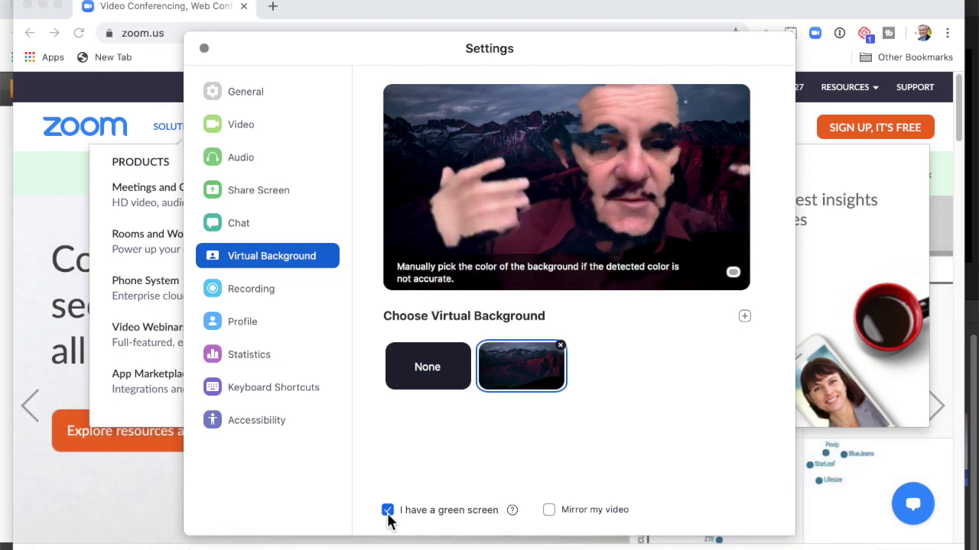
pyautogui.click(560, 346)
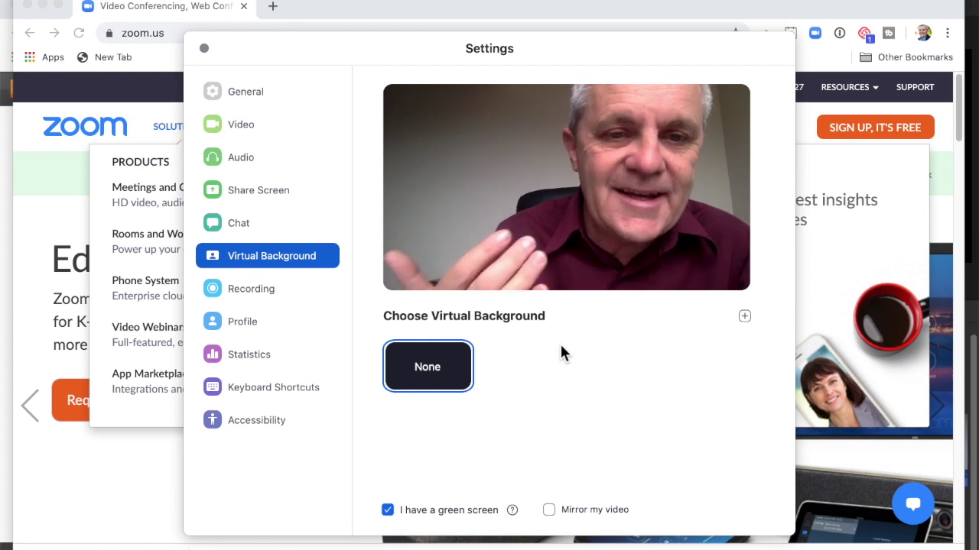
pyautogui.click(746, 319)
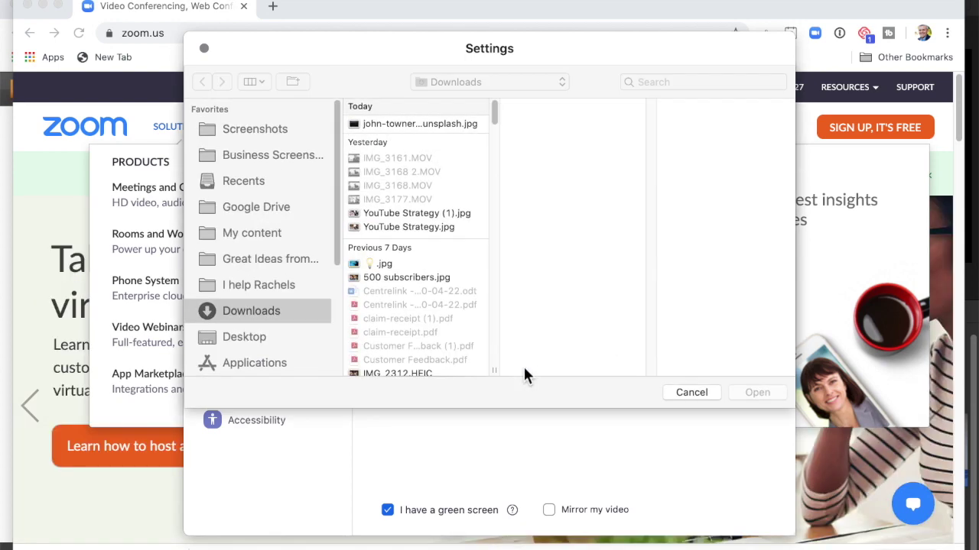
# Step: Load the mountain JPG from Downloads as background and uncheck 'I have a green screen'
pyautogui.click(392, 124)
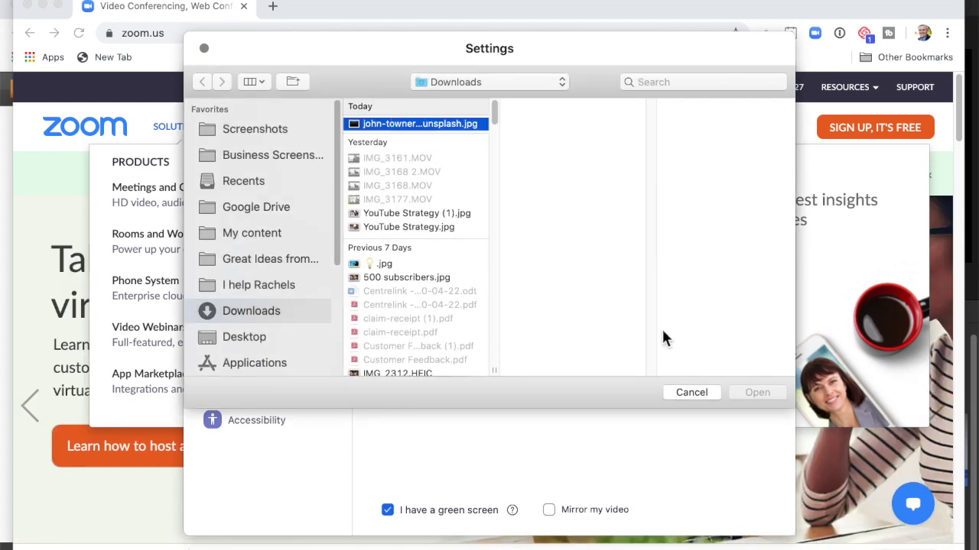
pyautogui.click(757, 394)
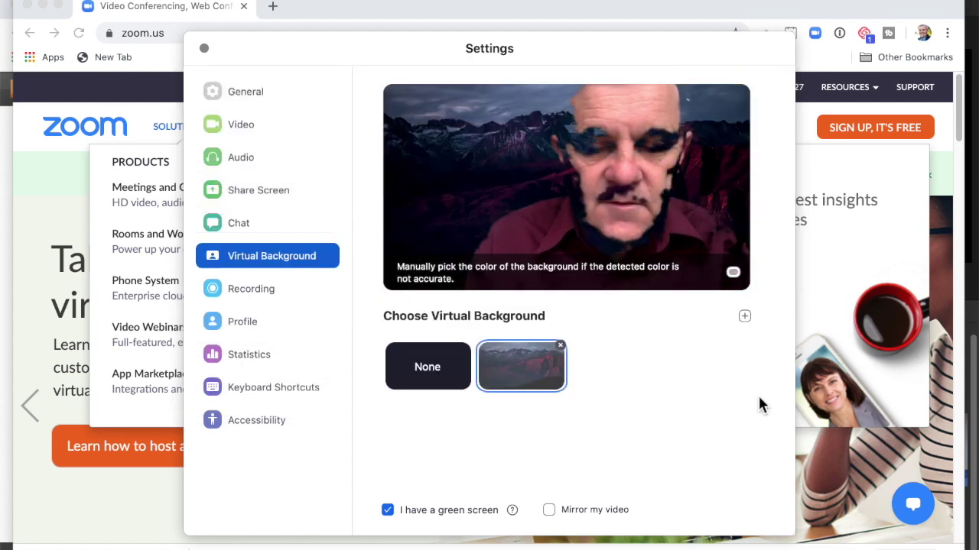
pyautogui.click(390, 514)
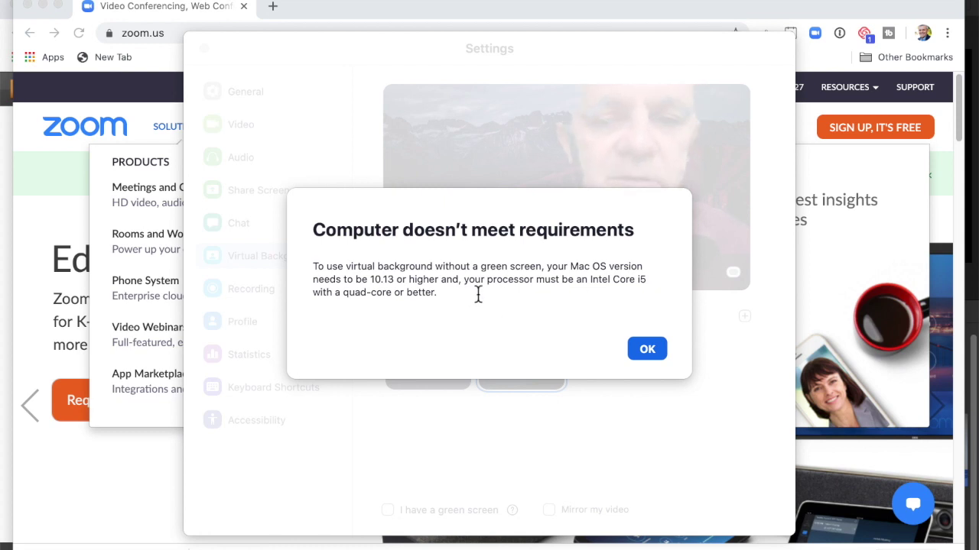
# Step: Dismiss the requirements warning and delete the mountain background, leaving only None
pyautogui.click(647, 349)
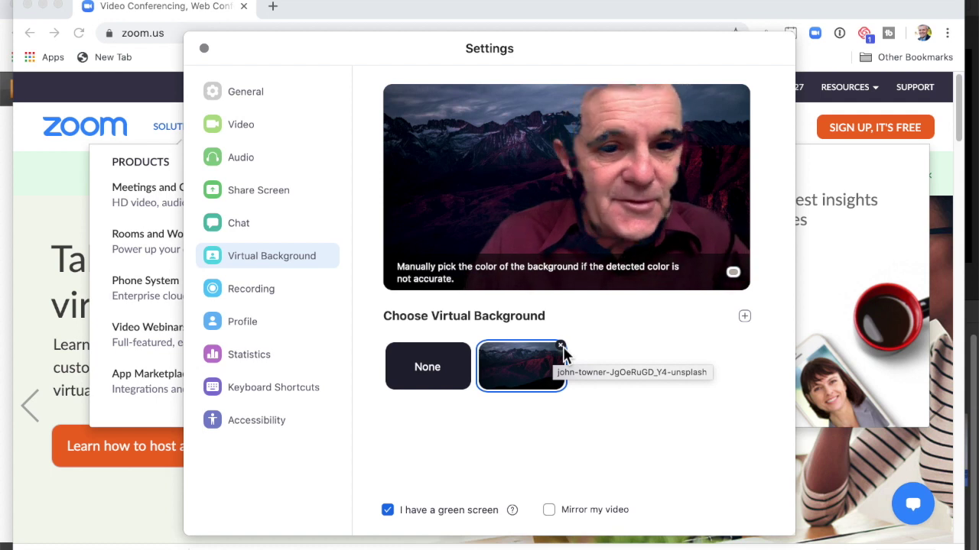
pyautogui.click(561, 346)
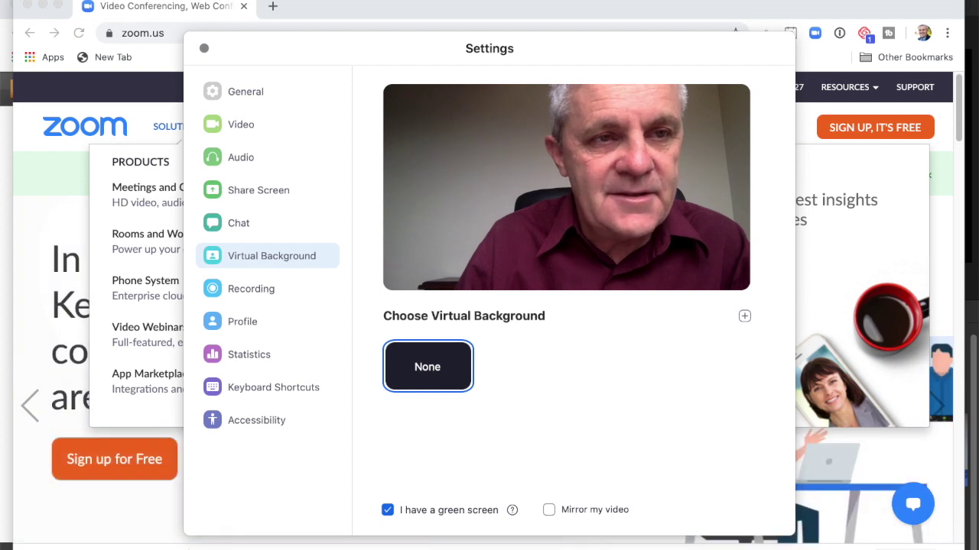
pyautogui.click(15, 6)
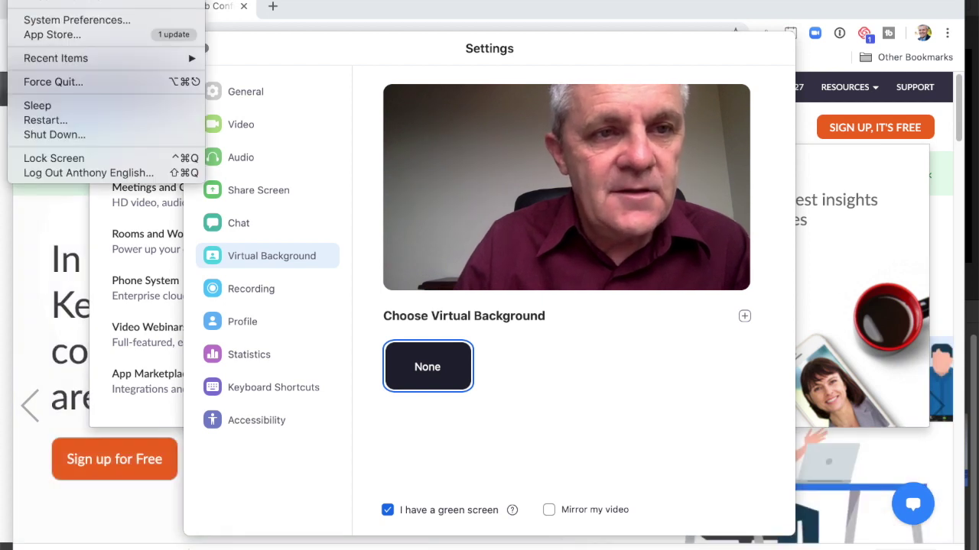
# Step: Check About This Mac (Catalina 10.15.4, 2.7 GHz dual-core Core i5) and close Zoom Settings
pyautogui.click(42, 6)
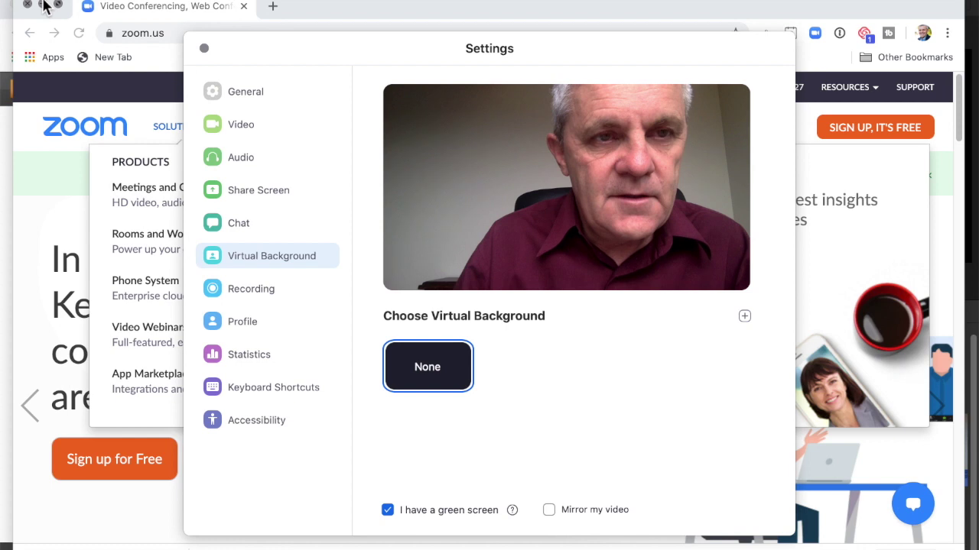
pyautogui.click(204, 49)
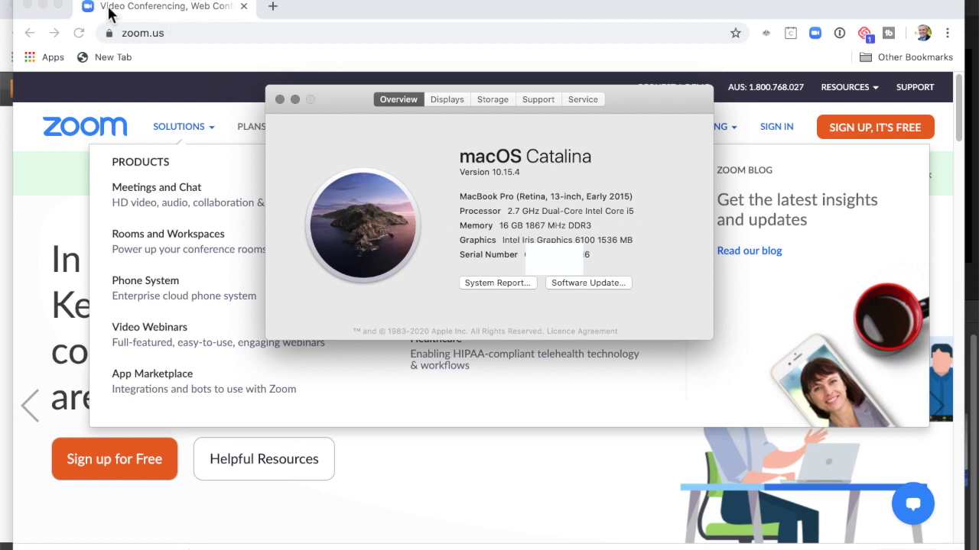
pyautogui.click(62, 0)
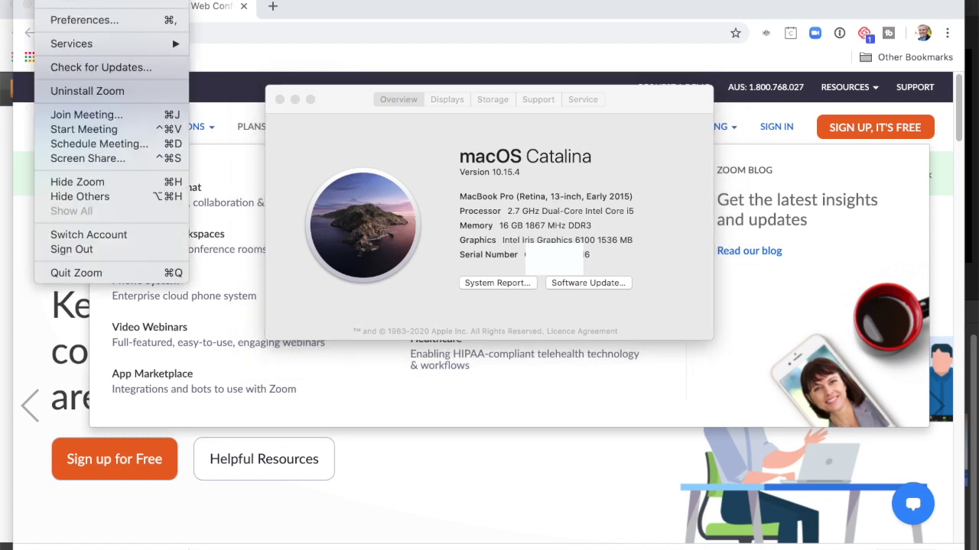
# Step: Reopen Zoom Preferences on Virtual Background and uncheck 'I have a green screen' again
pyautogui.click(88, 20)
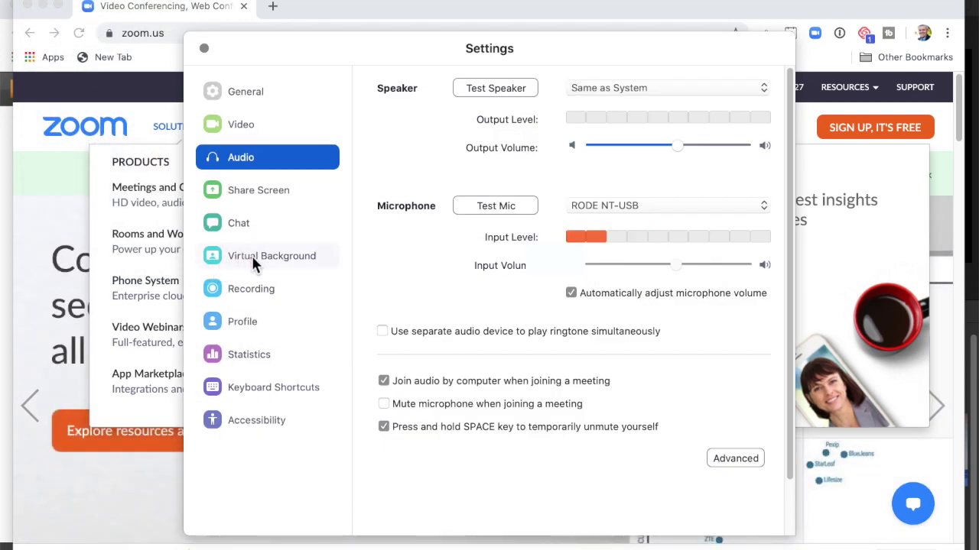
pyautogui.click(253, 259)
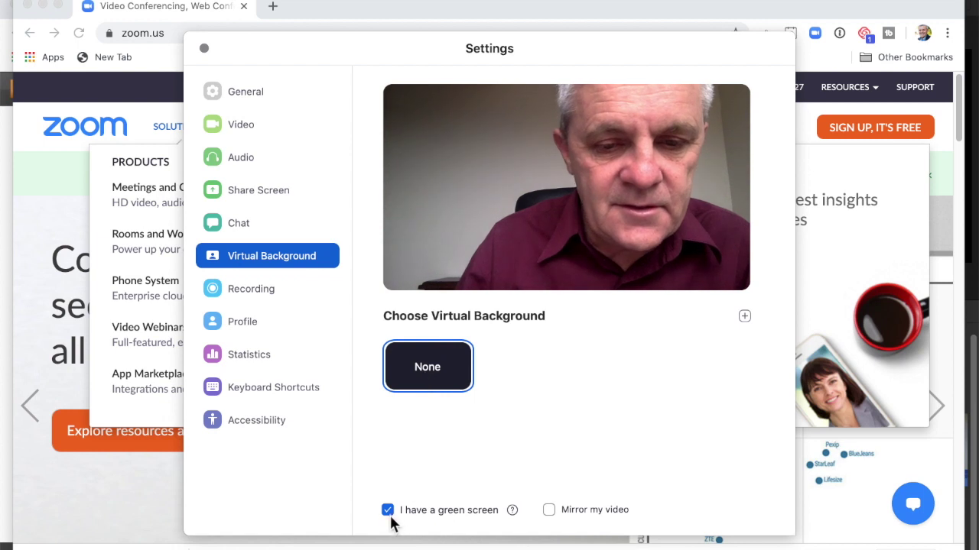
pyautogui.click(388, 510)
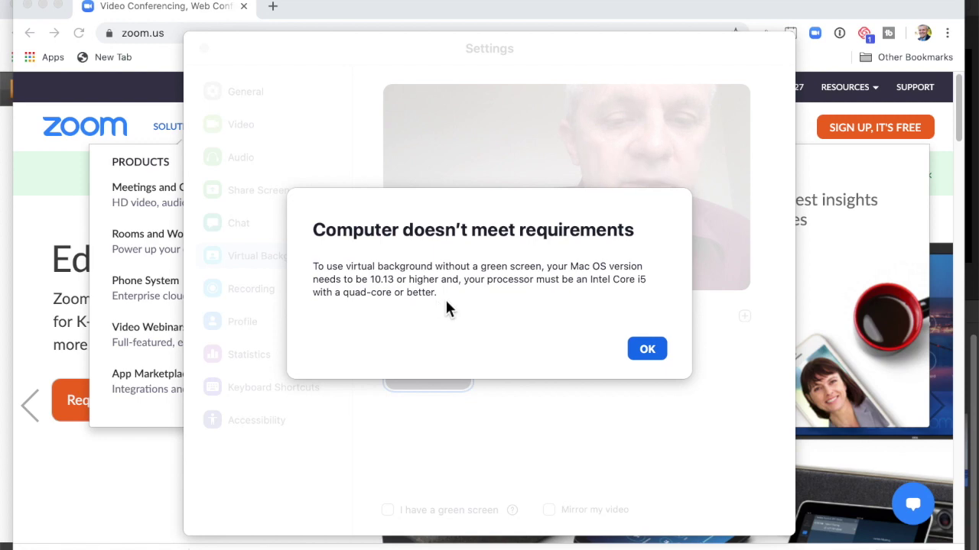
# Step: Dismiss the requirements warning and close the Zoom Settings window
pyautogui.click(648, 353)
pyautogui.click(204, 49)
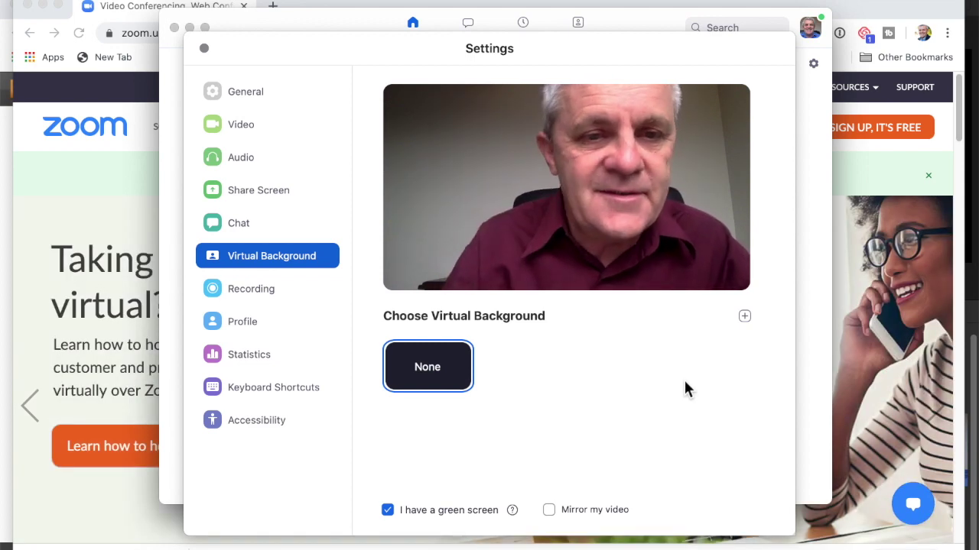
# Step: Close Settings, check for updates, and review the Zoom 5.0.0 release notes
pyautogui.click(204, 49)
pyautogui.click(87, 2)
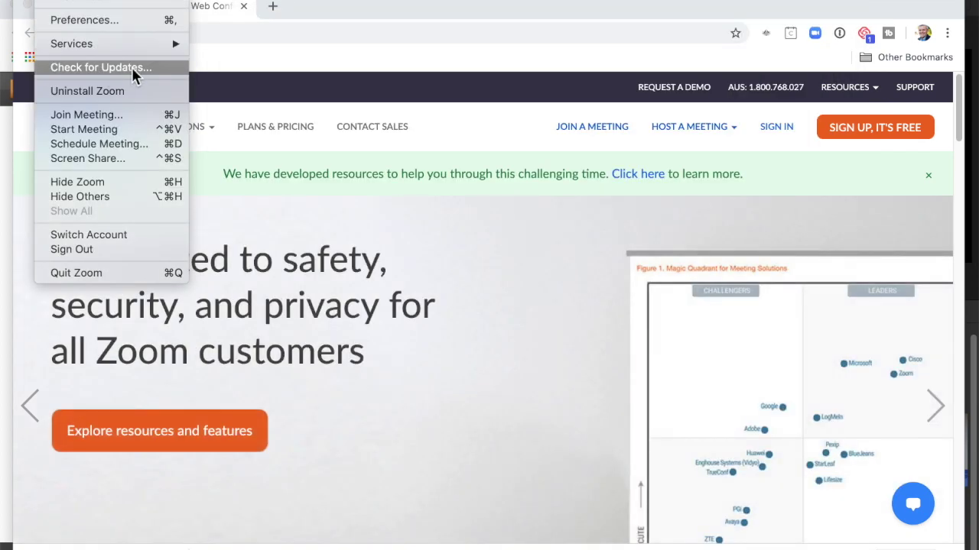
pyautogui.click(134, 75)
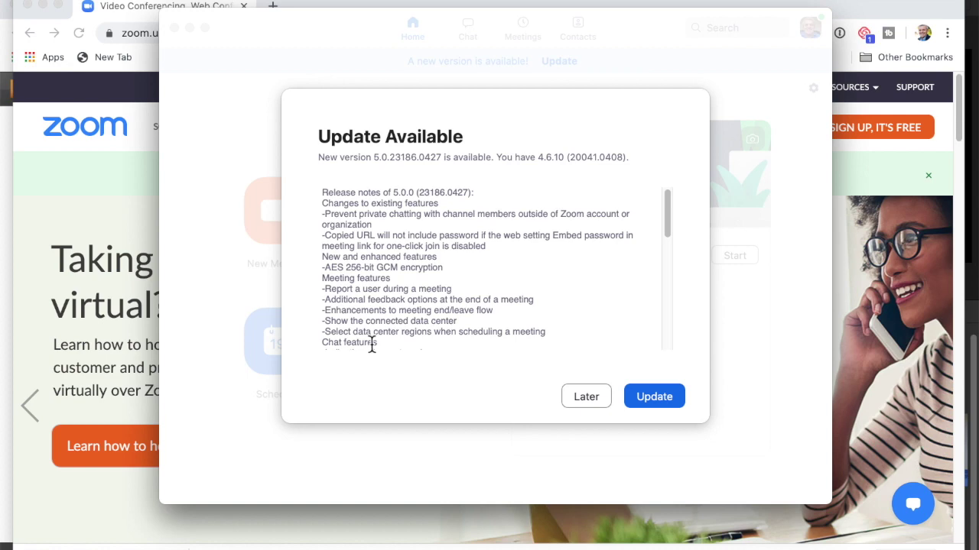
pyautogui.scroll(-5, 515, 280)
pyautogui.scroll(-3, 516, 280)
pyautogui.scroll(10, 516, 280)
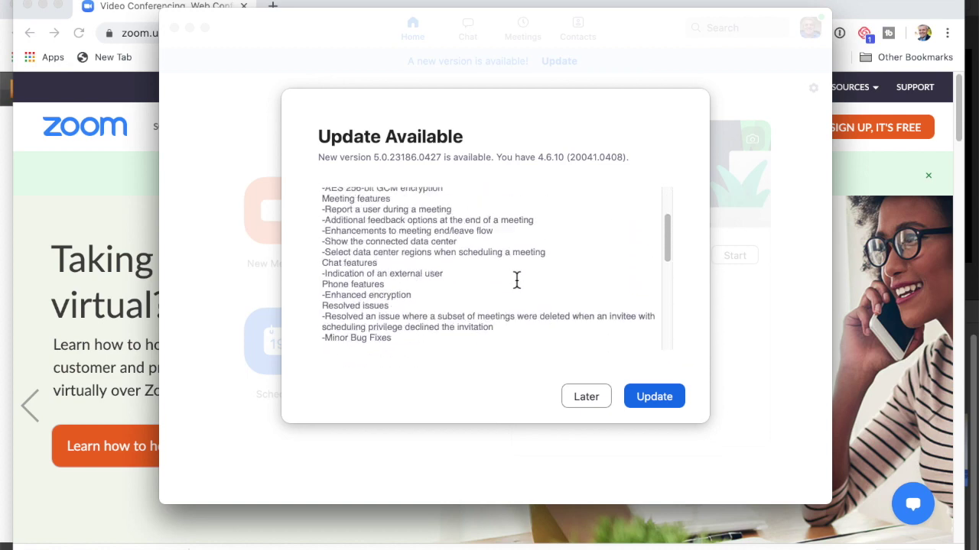
# Step: Download the 5.0 update and run its installer through to the Installation Type step
pyautogui.click(655, 398)
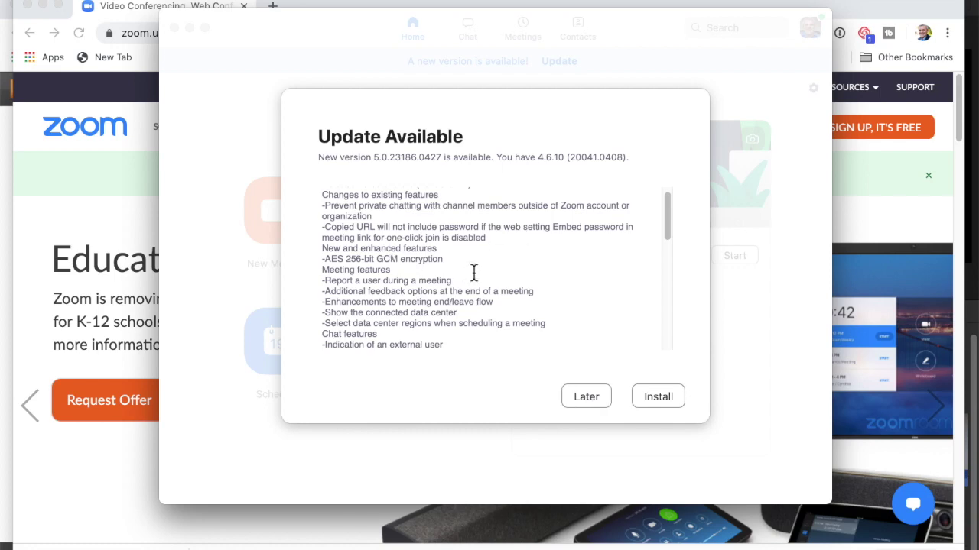
pyautogui.click(659, 403)
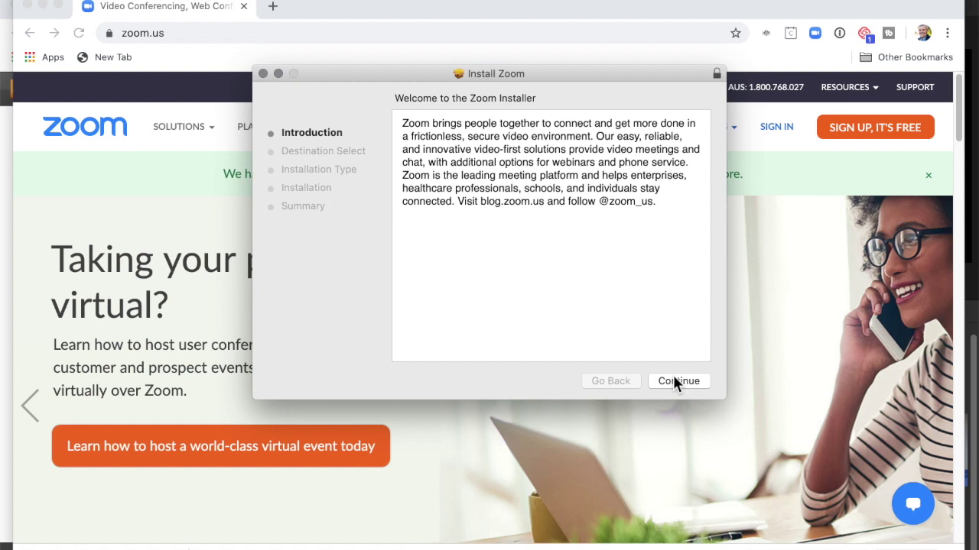
pyautogui.click(674, 382)
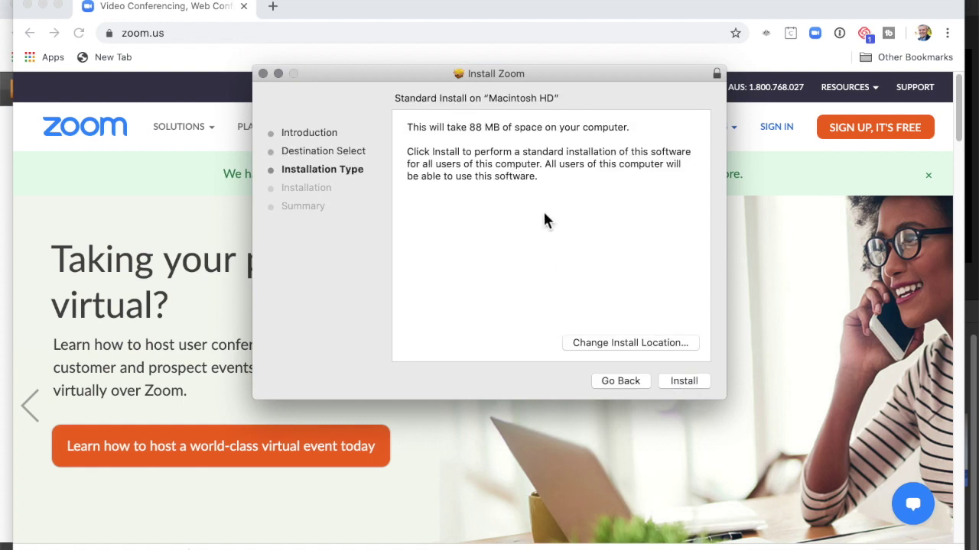
# Step: Install Zoom 5.0.0 on Macintosh HD, authorising with the admin password, then close the installer
pyautogui.click(685, 381)
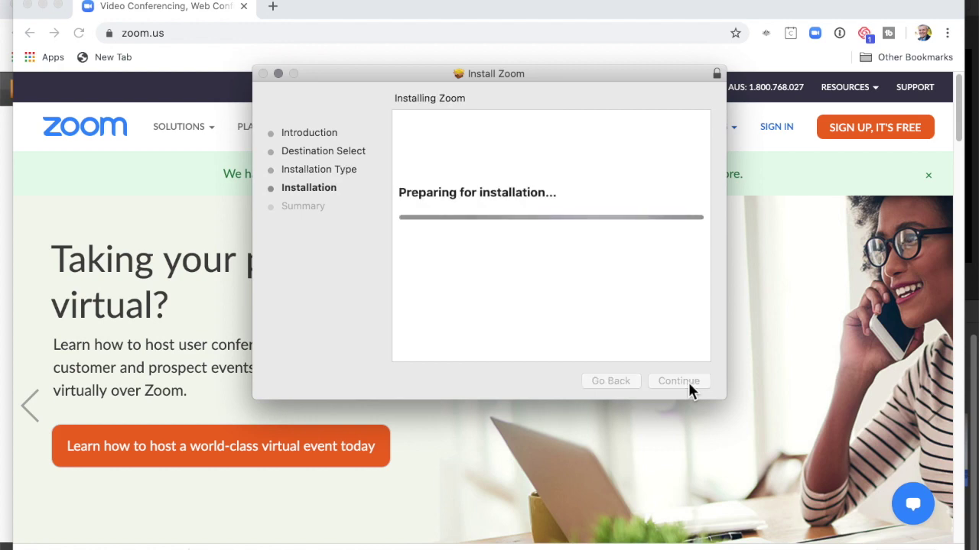
pyautogui.write('•••••')
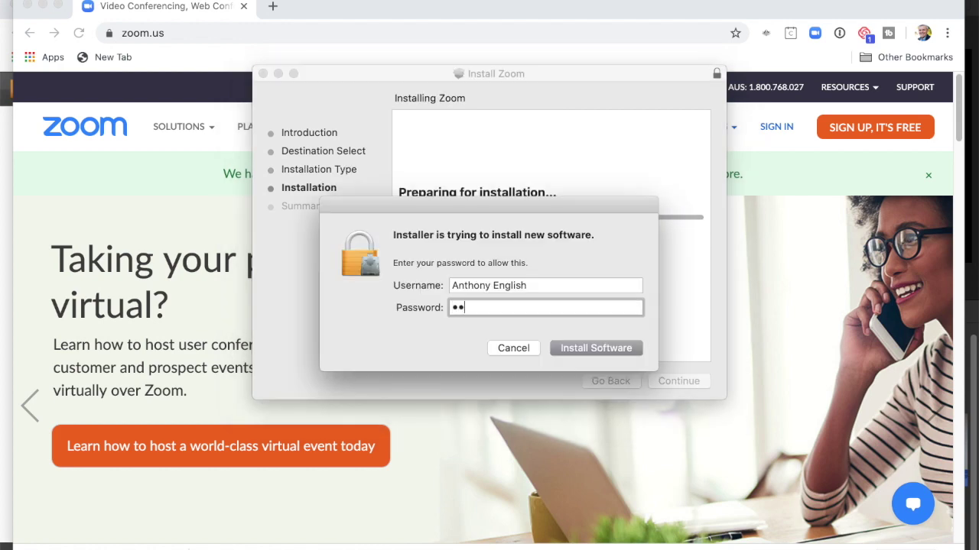
pyautogui.write('•••')
pyautogui.press('Return')
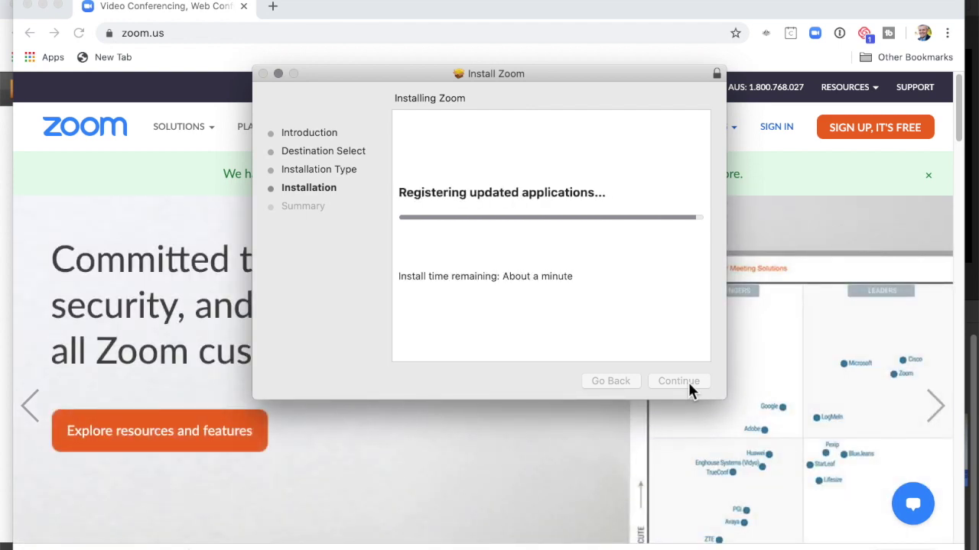
pyautogui.click(686, 381)
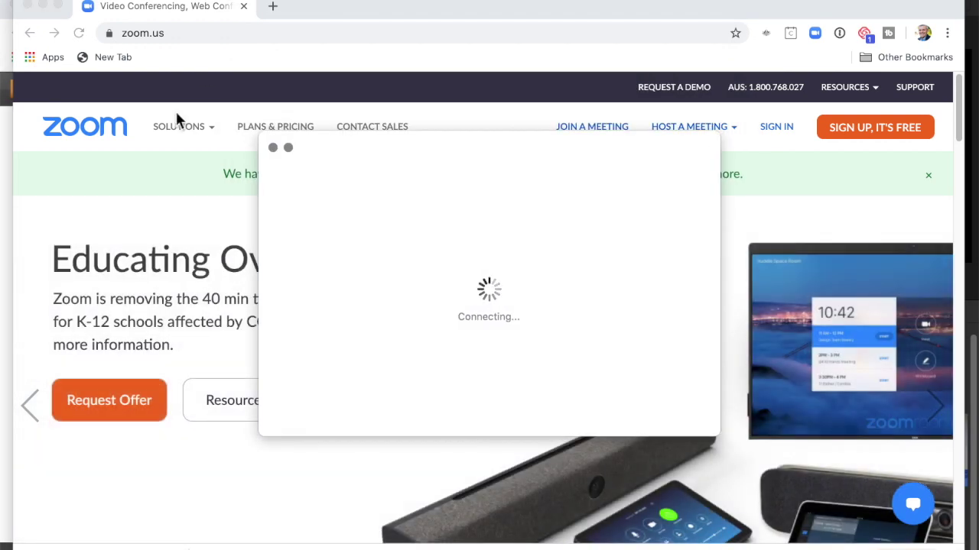
# Step: Confirm via Check for Updates that Zoom 5.0.0 is up to date
pyautogui.click(65, 1)
pyautogui.click(110, 68)
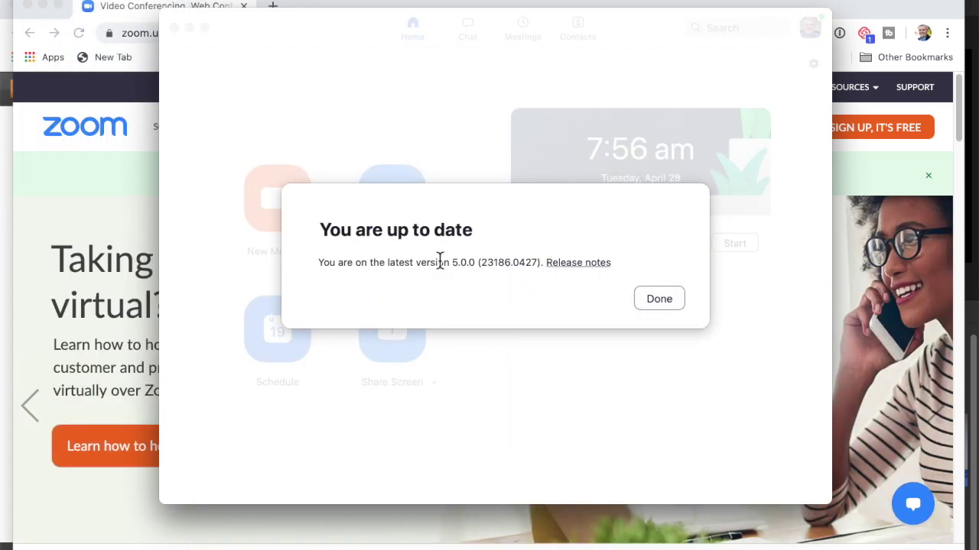
pyautogui.click(659, 298)
# Step: Reopen Zoom Preferences on the Virtual Background page
pyautogui.click(65, 2)
pyautogui.click(88, 19)
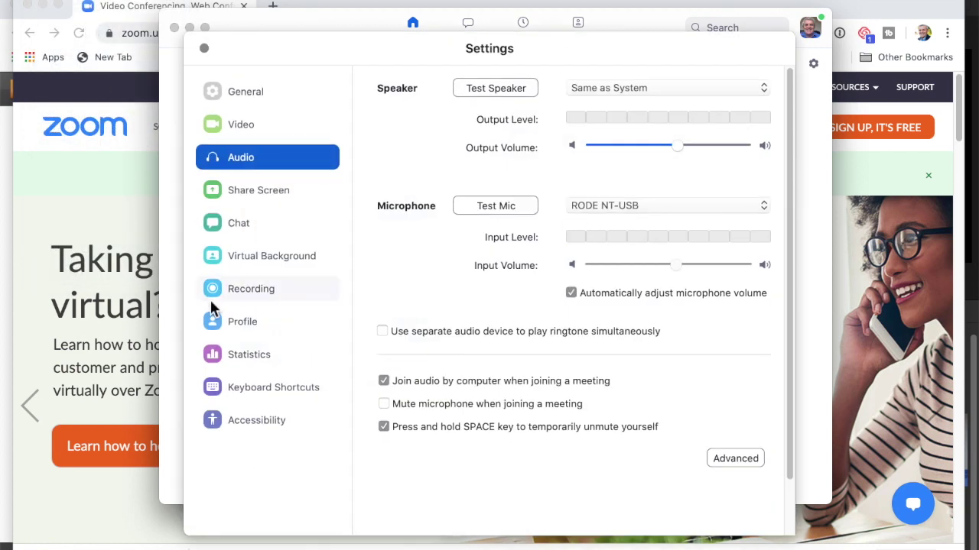
pyautogui.click(262, 260)
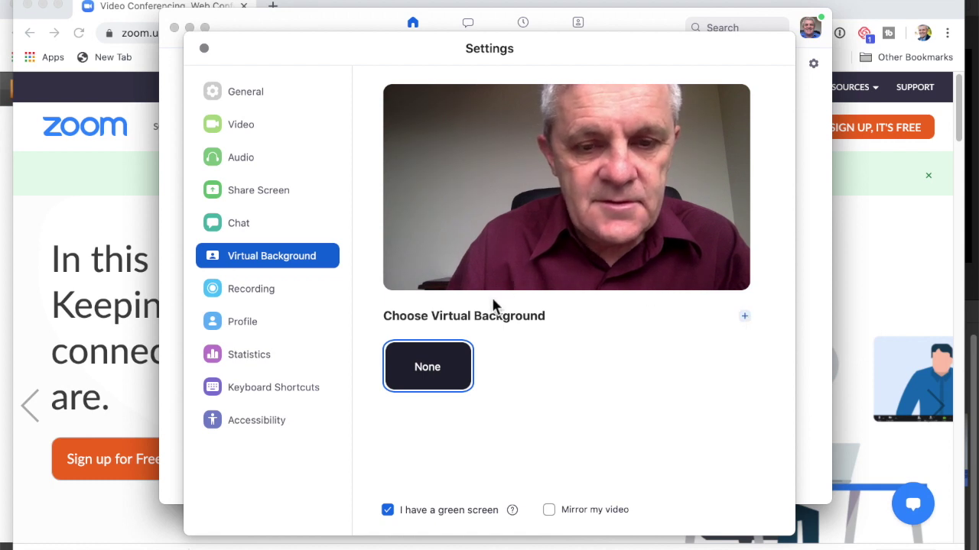
# Step: Add the mountain jpg from Downloads as a virtual background and manually pick the background colour
pyautogui.click(416, 122)
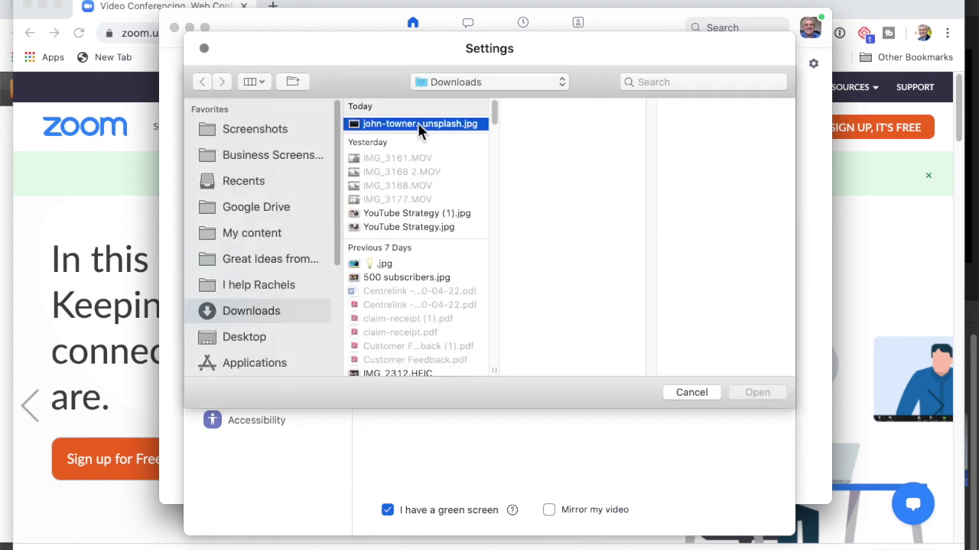
pyautogui.click(756, 392)
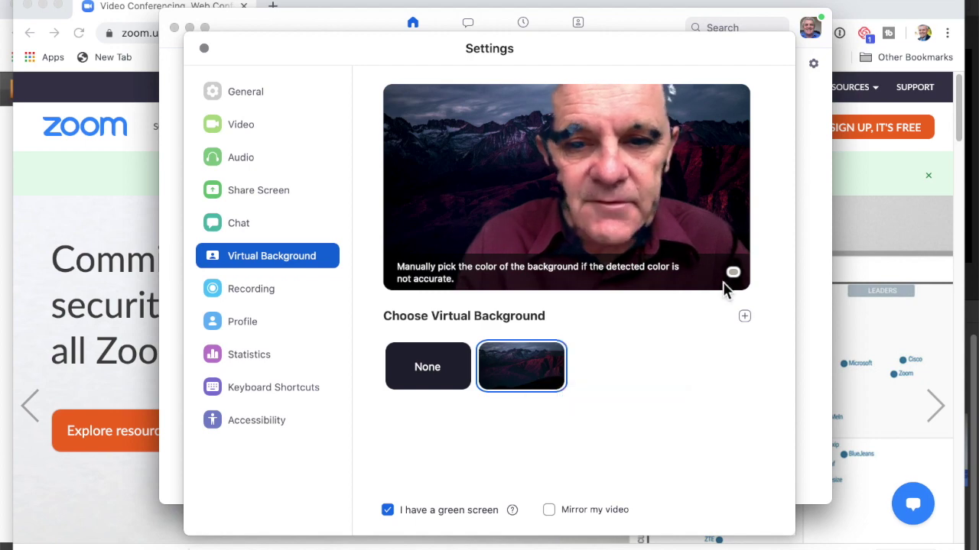
pyautogui.moveTo(734, 279)
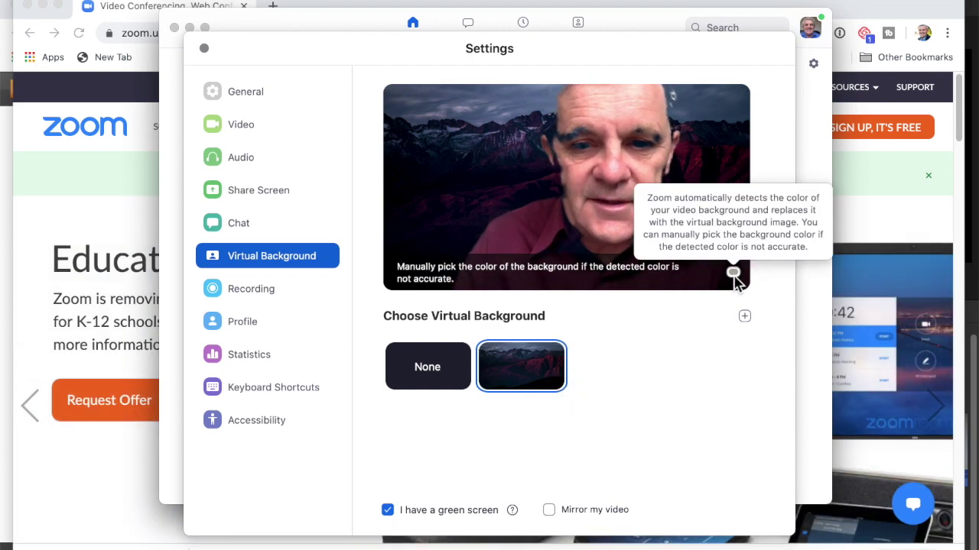
pyautogui.click(733, 274)
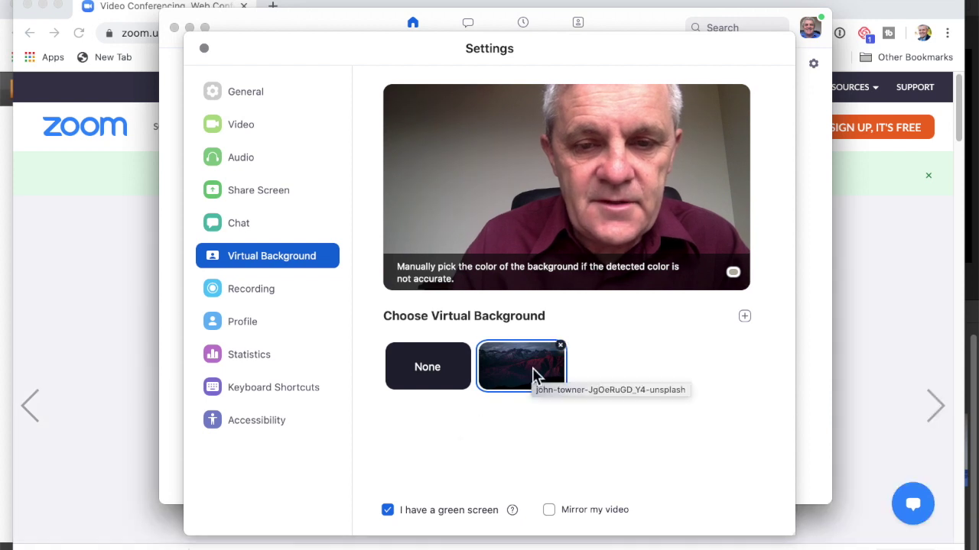
# Step: Reselect the mountain image, untick green screen, and dismiss the computer requirements warning
pyautogui.click(533, 375)
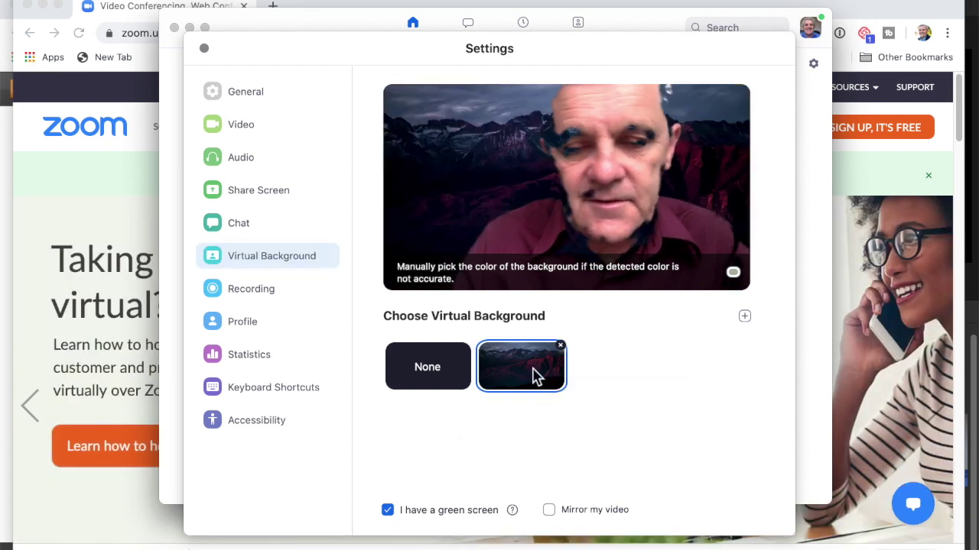
pyautogui.click(387, 510)
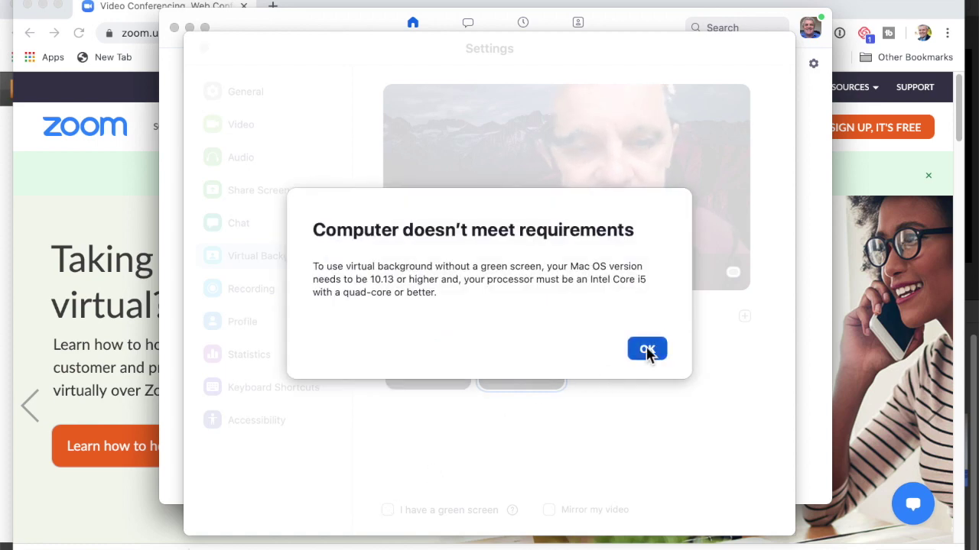
pyautogui.click(646, 349)
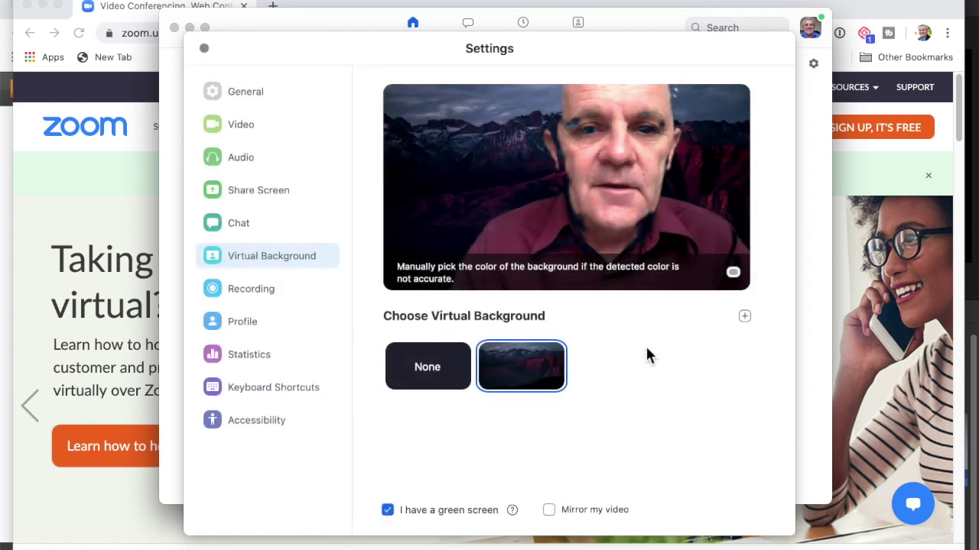